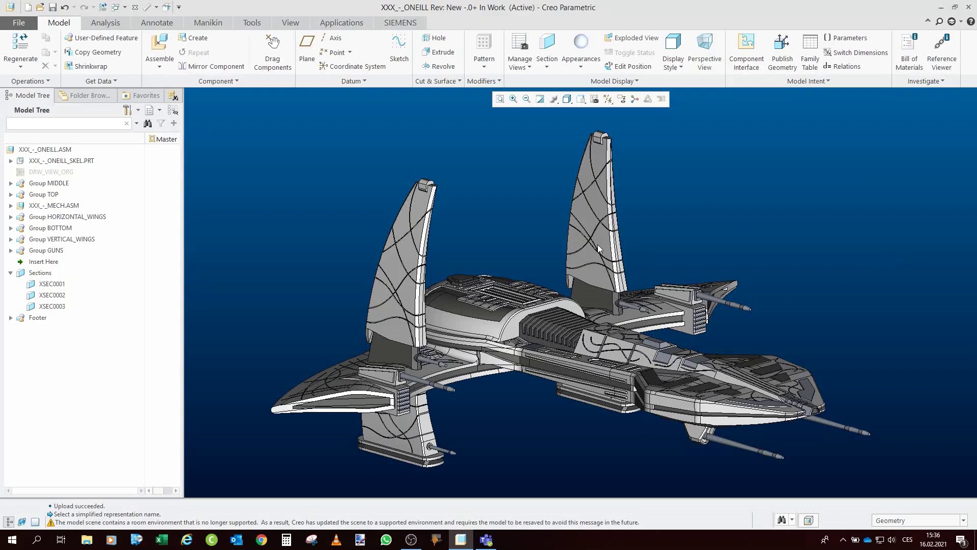
# - Hide the BOTTOM, VERTICAL_WINGS and GUNS groups from the Model Tree
pyautogui.moveTo(598, 248); pyautogui.dragTo(380, 203, button='middle')
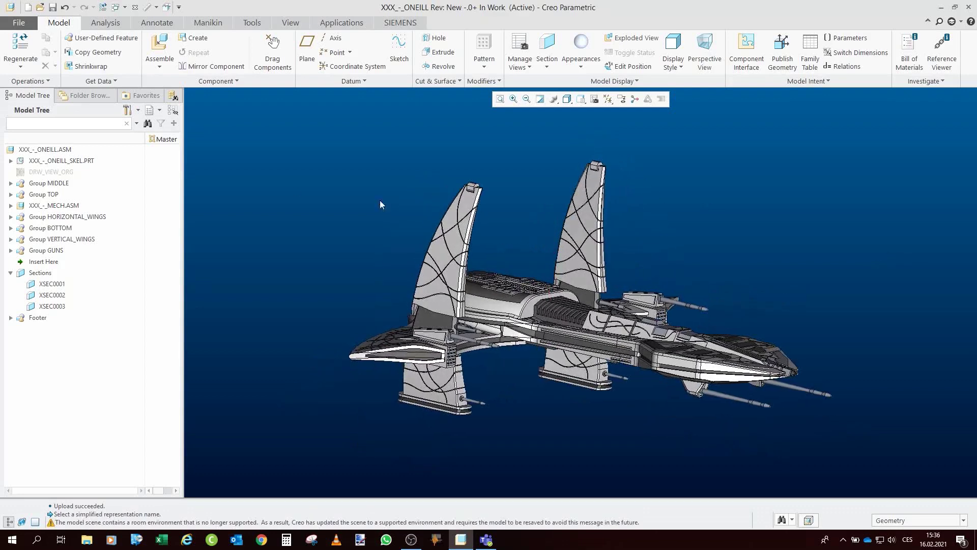
pyautogui.click(62, 227)
pyautogui.keyDown('shift'); pyautogui.click(46, 249); pyautogui.keyUp('shift')
pyautogui.click(64, 201)
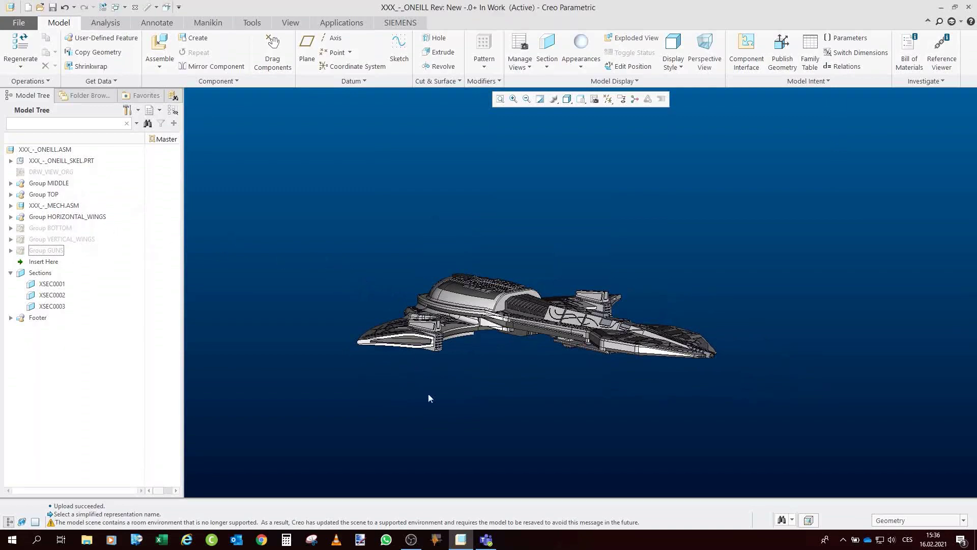
pyautogui.moveTo(587, 357); pyautogui.dragTo(459, 337, button='middle')
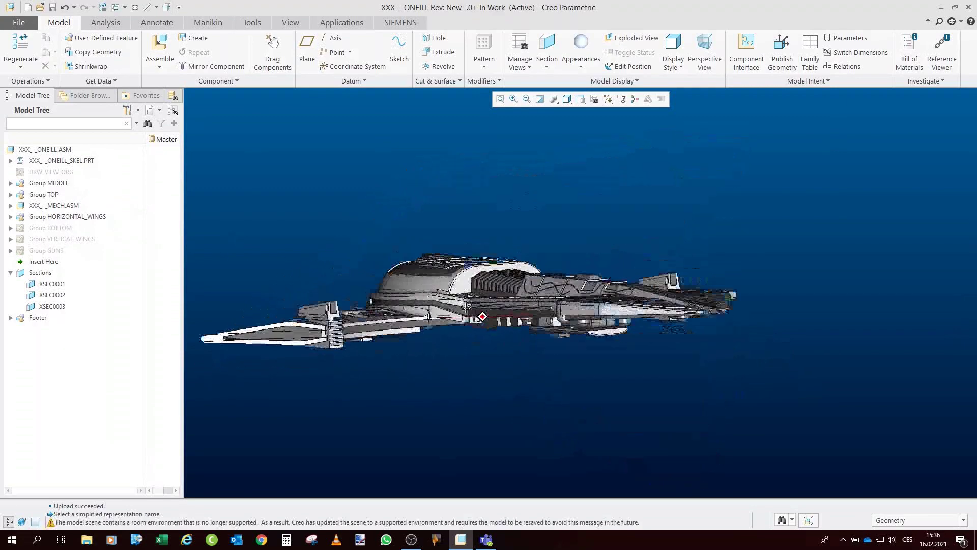
pyautogui.scroll(5, 450, 262)
pyautogui.moveTo(450, 262)
pyautogui.mouseDown(button='middle')
pyautogui.moveTo(491, 260)
pyautogui.moveTo(451, 360)
pyautogui.mouseUp(button='middle')
pyautogui.scroll(-3, 491, 259)
pyautogui.scroll(2, 431, 347)
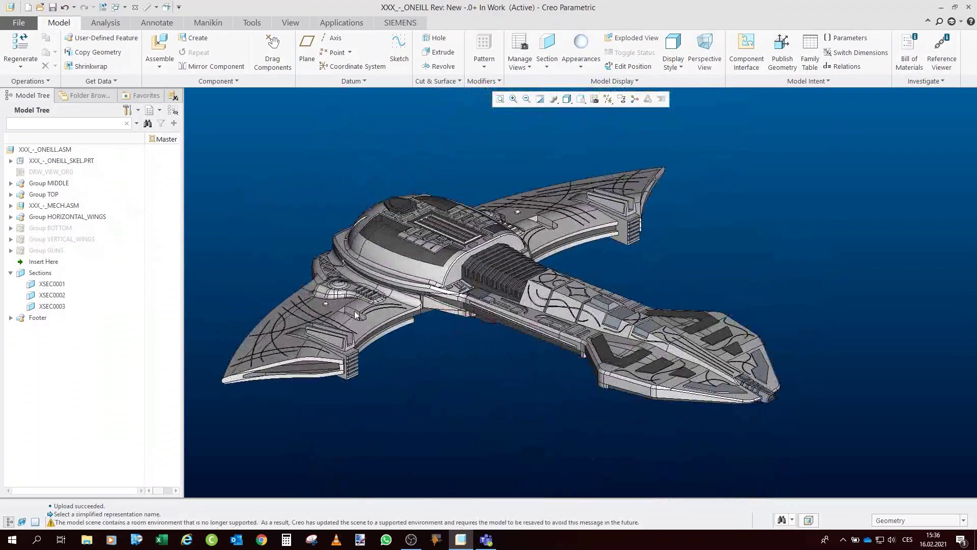
# - Temporarily hide the MECH.ASM sub-assembly and the HORIZONTAL_WINGS group
pyautogui.click(37, 206)
pyautogui.keyDown('ctrl'); pyautogui.click(67, 216); pyautogui.keyUp('ctrl')
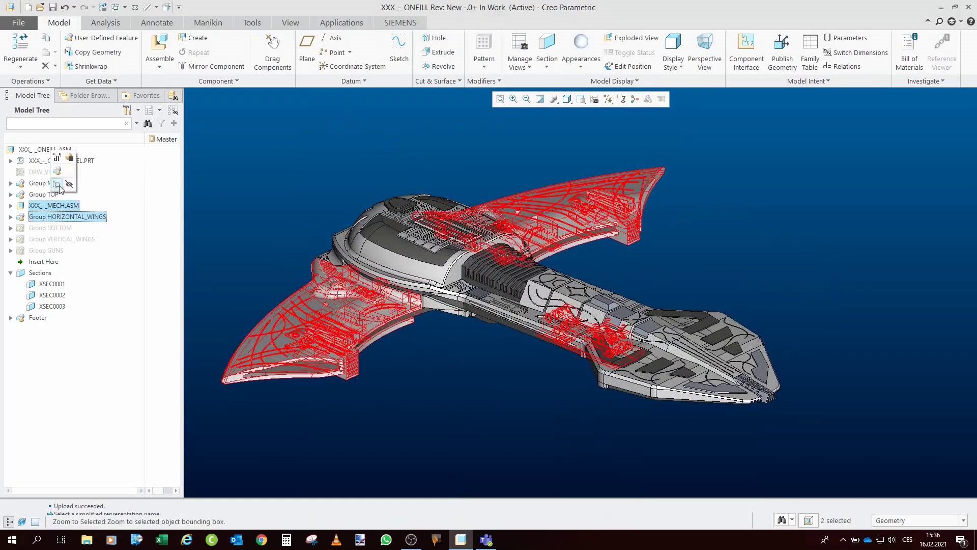
pyautogui.click(39, 168)
pyautogui.moveTo(333, 270)
pyautogui.mouseDown(button='middle')
pyautogui.moveTo(446, 291)
pyautogui.moveTo(463, 281)
pyautogui.mouseUp(button='middle')
# - Show MECH.ASM and HORIZONTAL_WINGS again, then view the ship from below
pyautogui.click(42, 206)
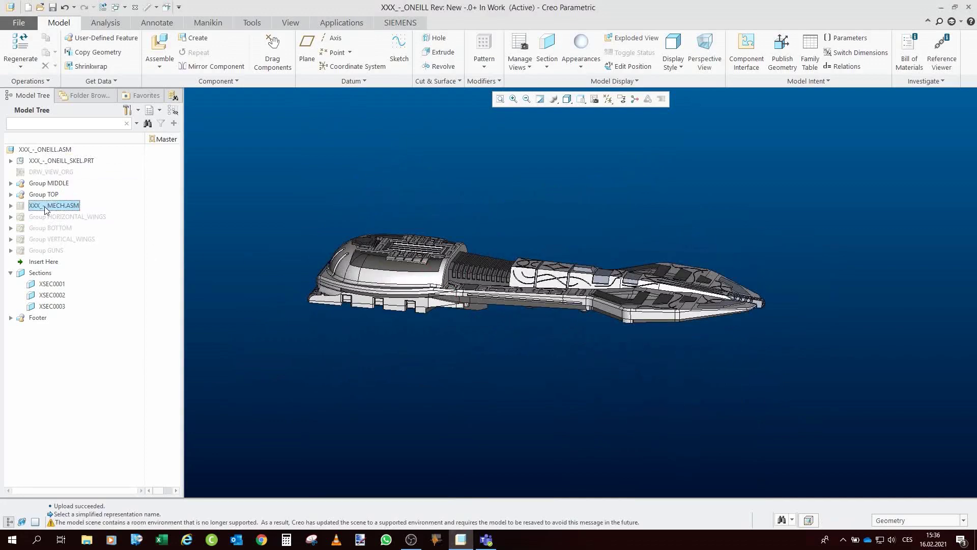
pyautogui.keyDown('ctrl'); pyautogui.click(67, 217); pyautogui.keyUp('ctrl')
pyautogui.click(57, 172)
pyautogui.click(527, 397)
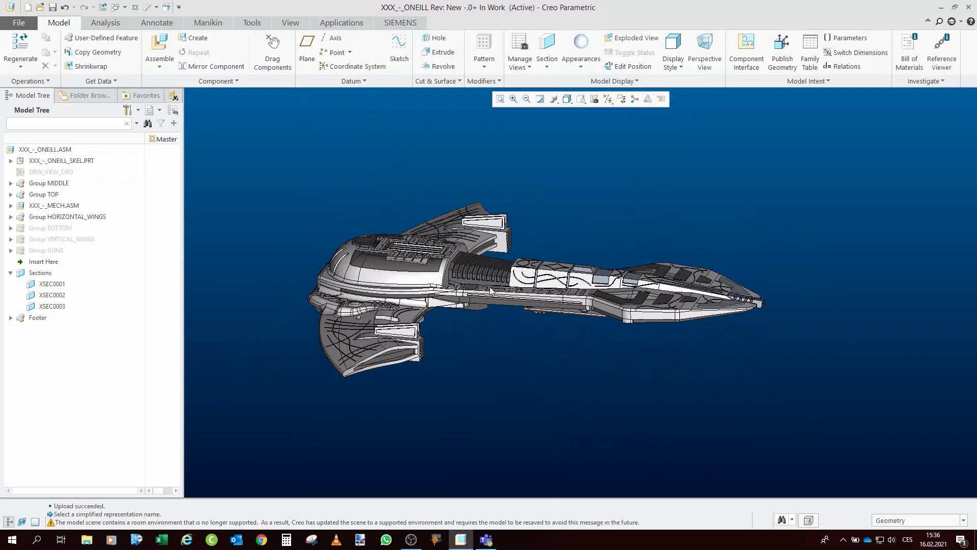
pyautogui.moveTo(527, 397); pyautogui.dragTo(541, 243, button='middle')
pyautogui.scroll(3, 541, 243)
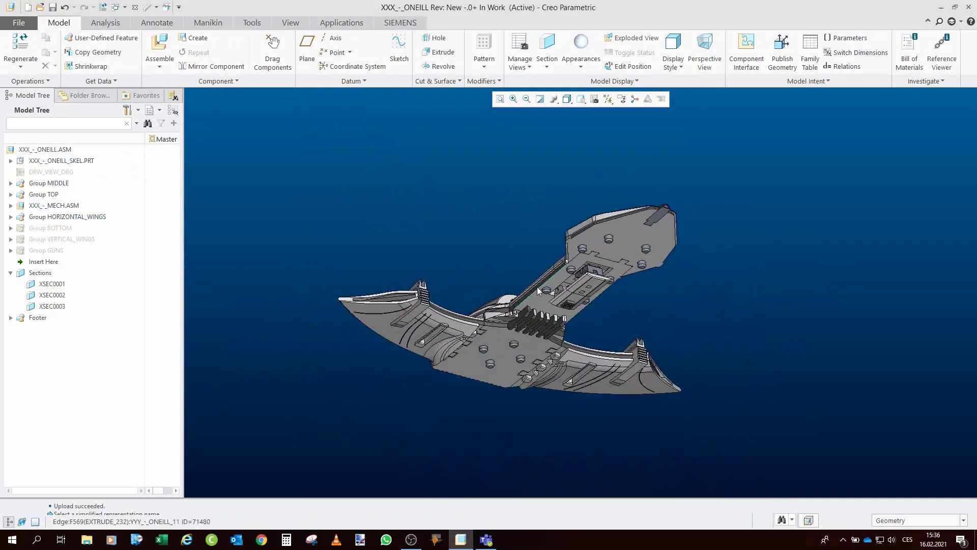
pyautogui.moveTo(478, 232); pyautogui.dragTo(474, 245, button='middle')
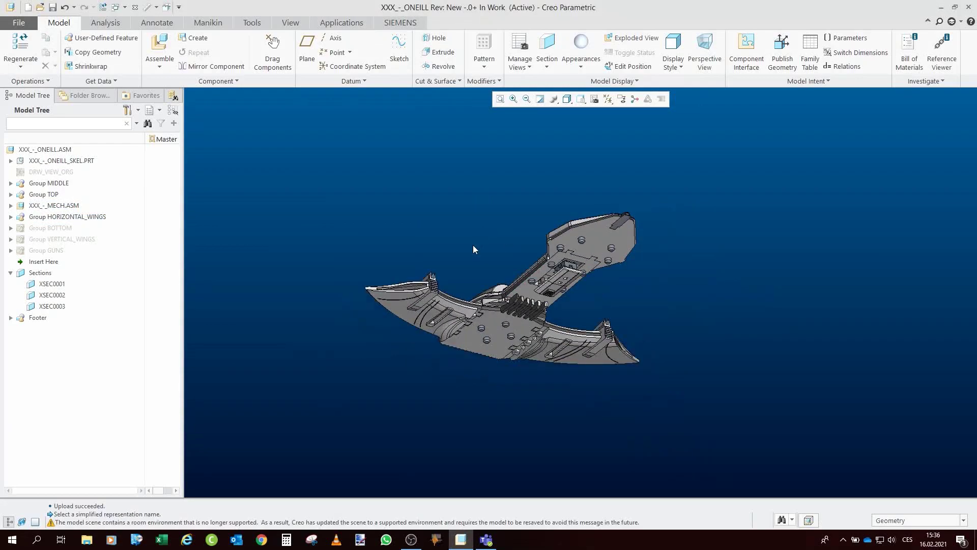
pyautogui.scroll(3, 434, 322)
pyautogui.moveTo(435, 322); pyautogui.dragTo(529, 407, button='middle')
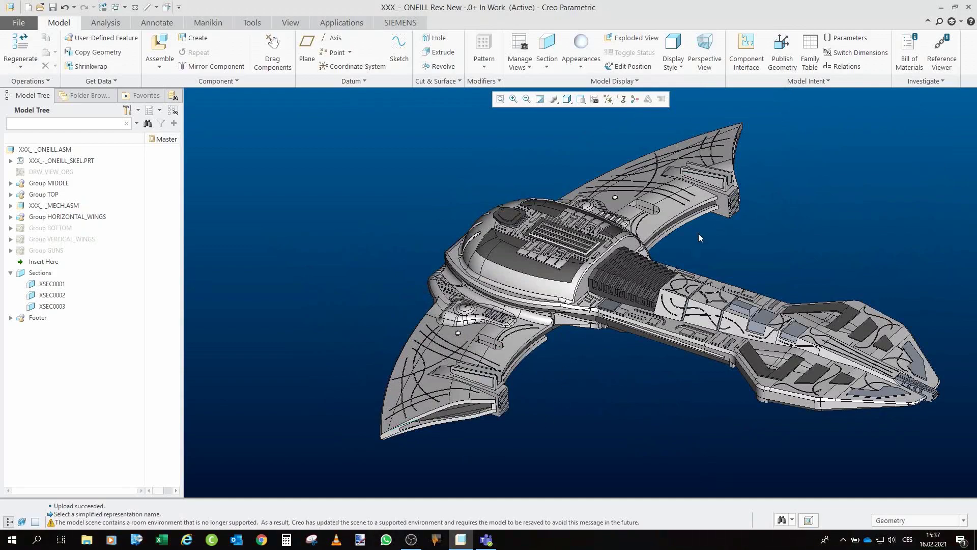
pyautogui.scroll(-5, 534, 359)
pyautogui.scroll(-3, 519, 269)
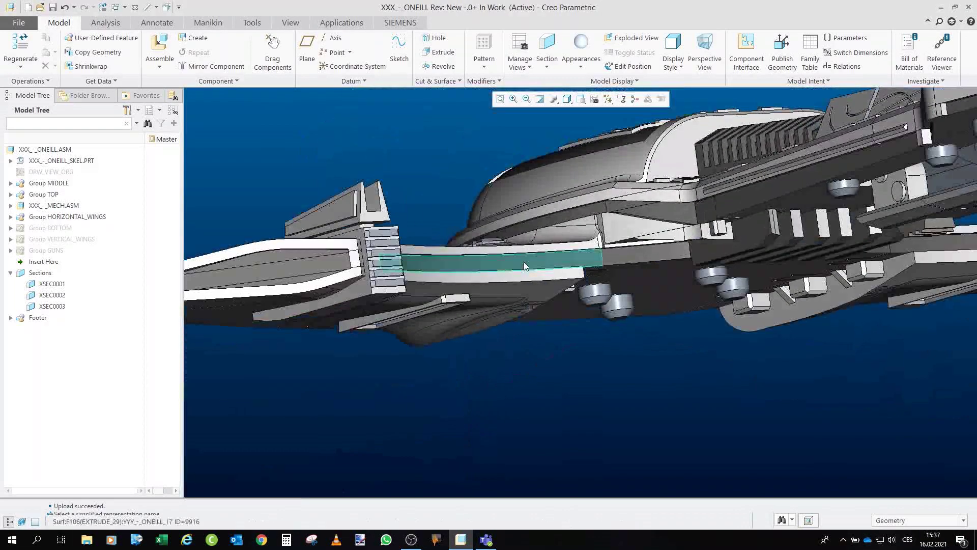
# - Refit the ship with Ctrl+D, orbit it, and select the XXX_-_MECH.ASM sub-assembly
pyautogui.hotkey('ctrl', 'd')
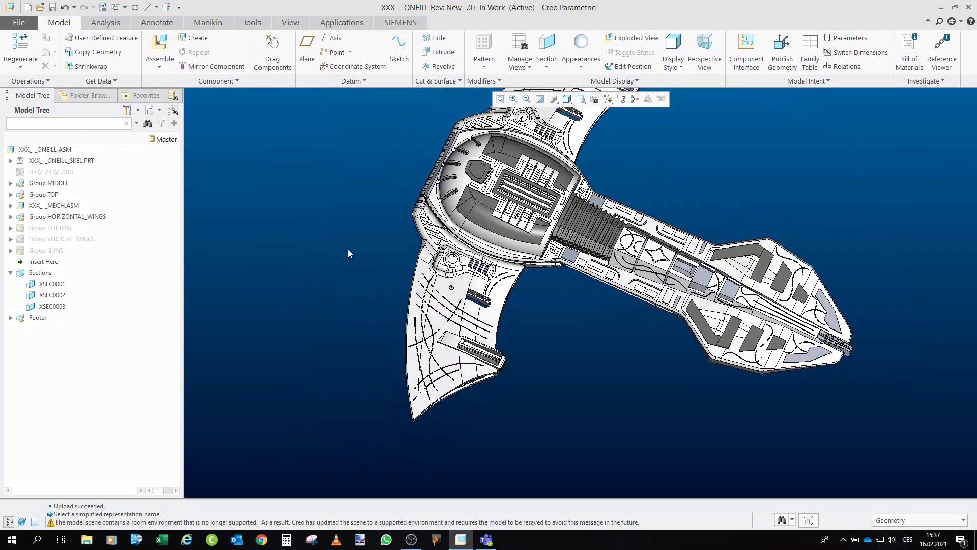
pyautogui.moveTo(354, 264); pyautogui.dragTo(459, 333, button='middle')
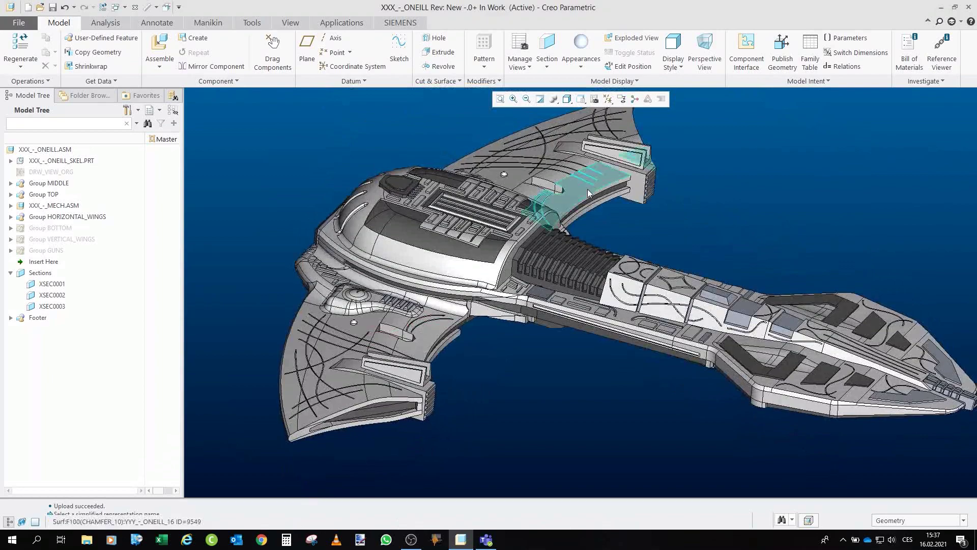
pyautogui.moveTo(458, 332)
pyautogui.mouseDown(button='middle')
pyautogui.moveTo(528, 197)
pyautogui.moveTo(514, 174)
pyautogui.mouseUp(button='middle')
pyautogui.scroll(3, 528, 198)
pyautogui.scroll(-3, 514, 173)
pyautogui.scroll(5, 636, 304)
pyautogui.scroll(-5, 636, 303)
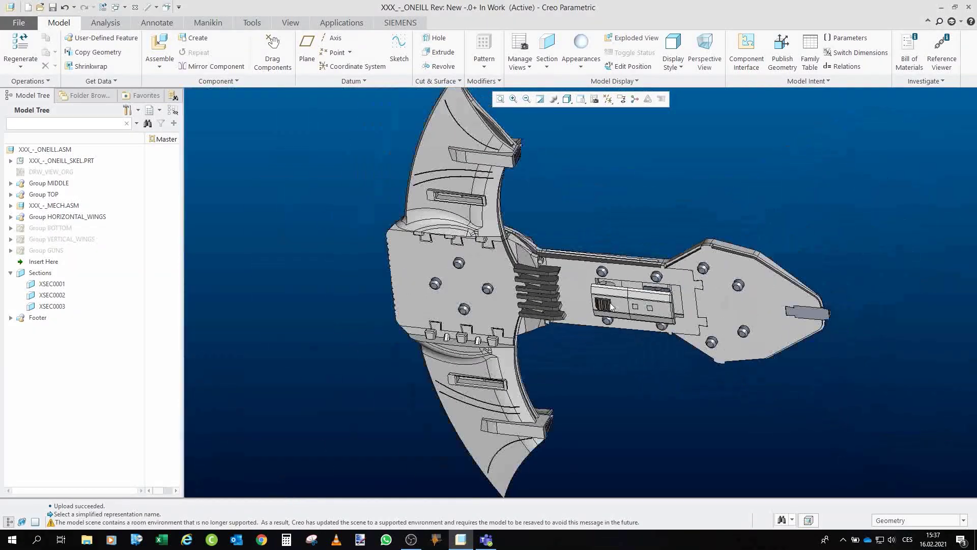
pyautogui.scroll(2, 522, 307)
pyautogui.moveTo(522, 308); pyautogui.dragTo(546, 284, button='middle')
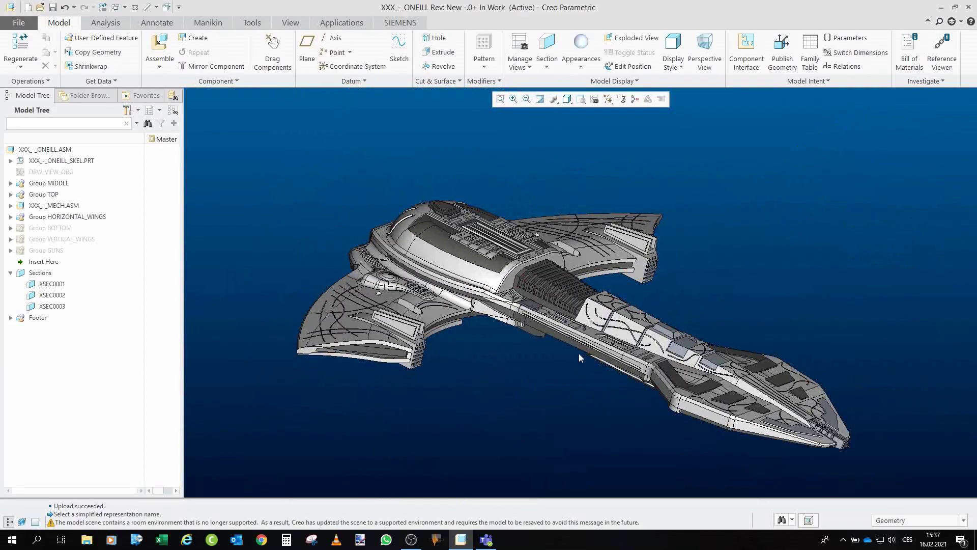
pyautogui.scroll(4, 578, 354)
pyautogui.scroll(-2, 582, 340)
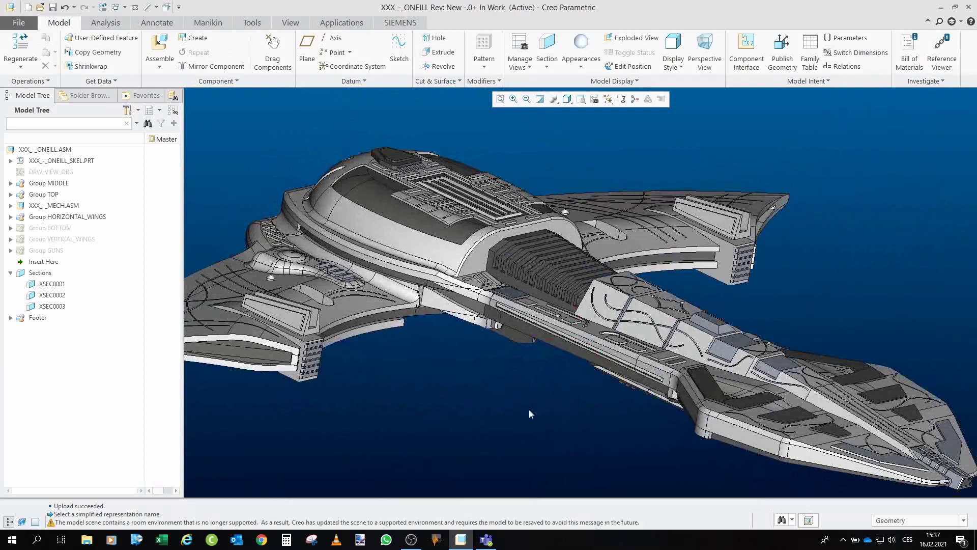
pyautogui.click(46, 194)
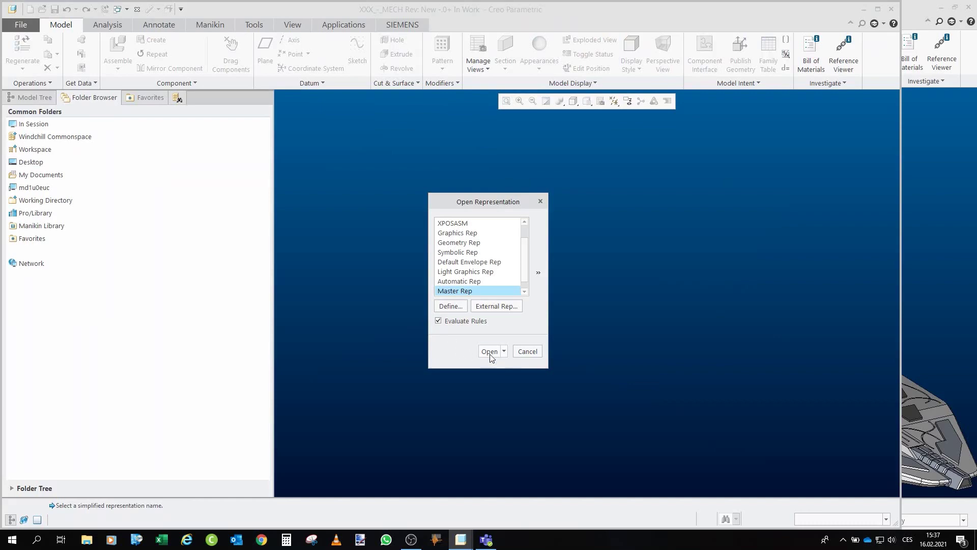
# - Open the MECH sub-assembly with Master Rep and orbit it
pyautogui.click(489, 351)
pyautogui.moveTo(613, 375)
pyautogui.mouseDown(button='middle')
pyautogui.moveTo(564, 310)
pyautogui.moveTo(577, 281)
pyautogui.mouseUp(button='middle')
pyautogui.scroll(3, 564, 310)
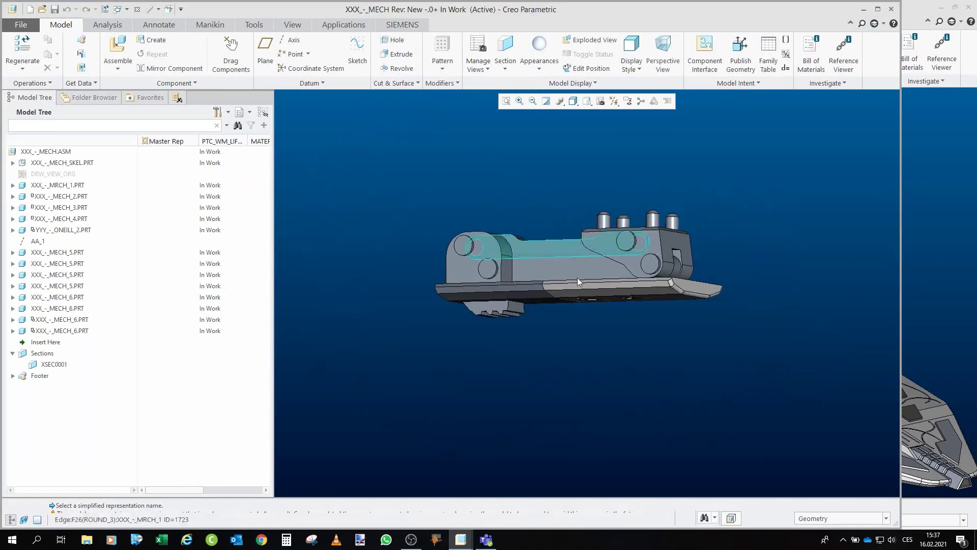
pyautogui.moveTo(558, 356)
pyautogui.mouseDown(button='middle')
pyautogui.moveTo(528, 295)
pyautogui.moveTo(531, 372)
pyautogui.mouseUp(button='middle')
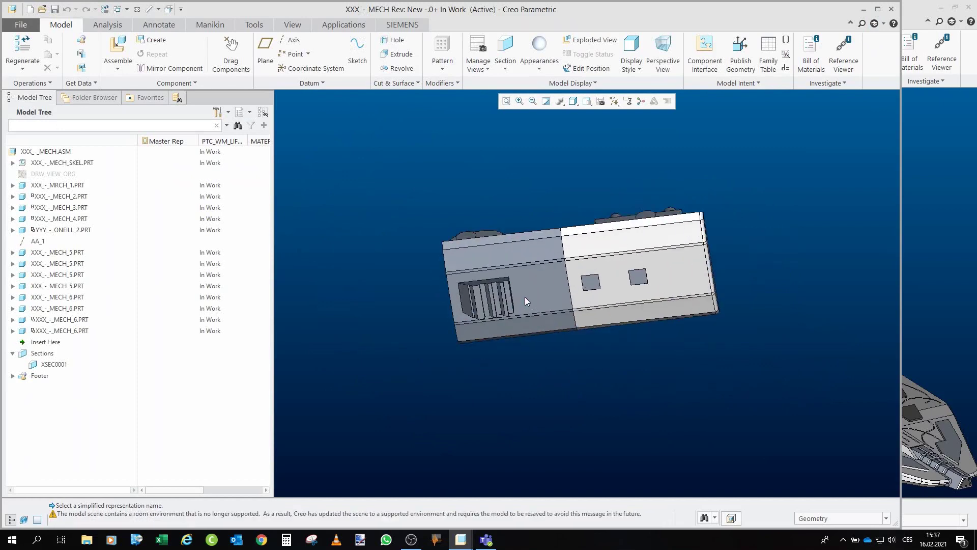
# - Drag a mechanism part through its motion, abort, and close the MECH window
pyautogui.click(232, 48)
pyautogui.click(469, 326)
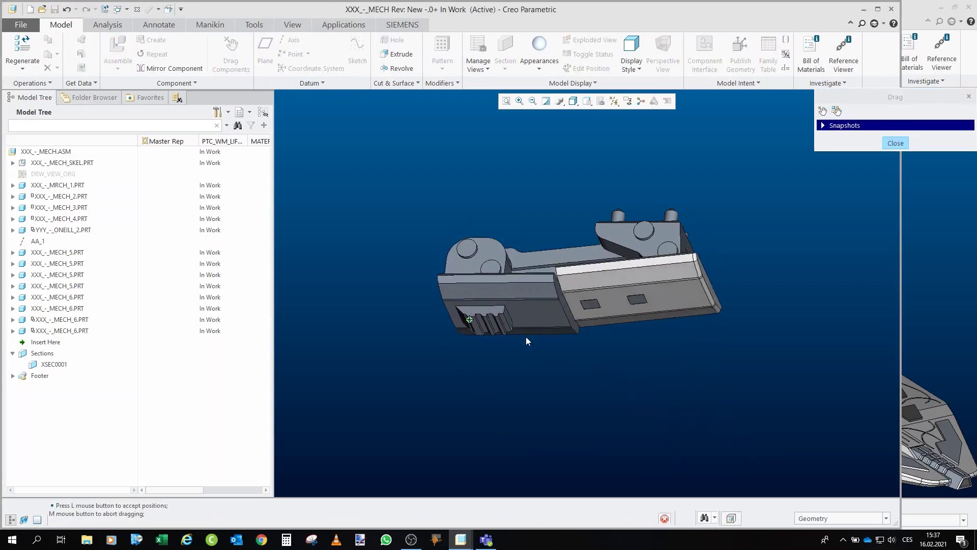
pyautogui.middleClick(518, 174)
pyautogui.moveTo(509, 189); pyautogui.dragTo(528, 169, button='middle')
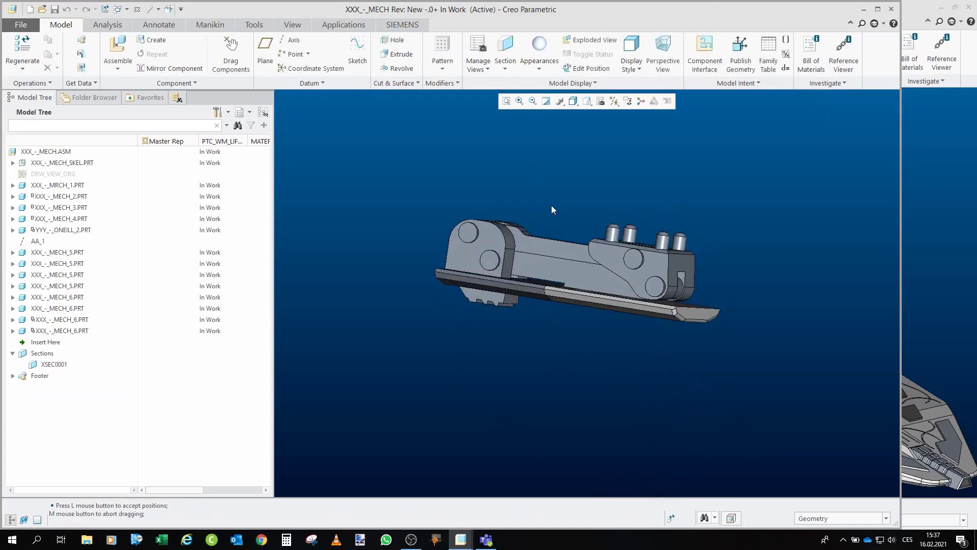
pyautogui.click(137, 9)
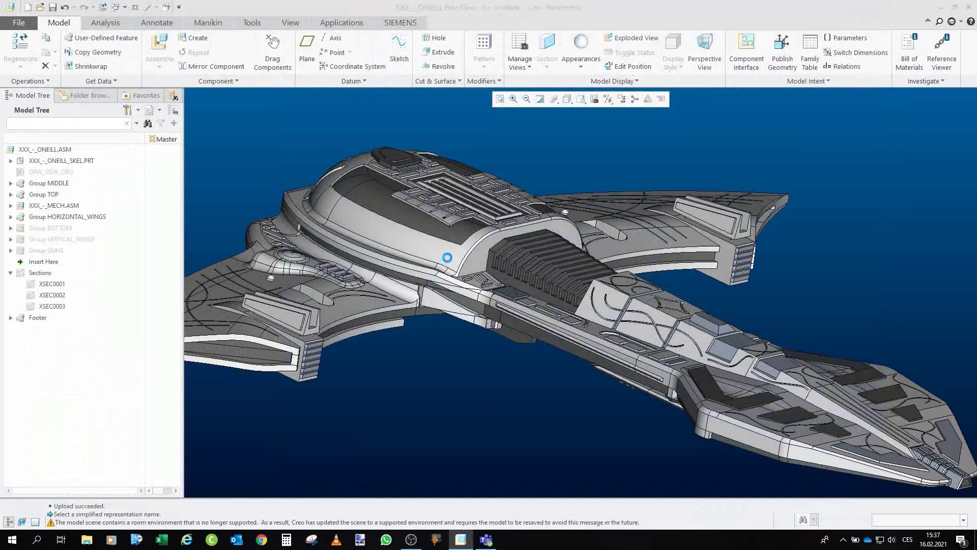
# - Expand HORIZONTAL_WINGS and locate wing-tip parts ONEILL_12 and ONEILL_12_1
pyautogui.click(66, 219)
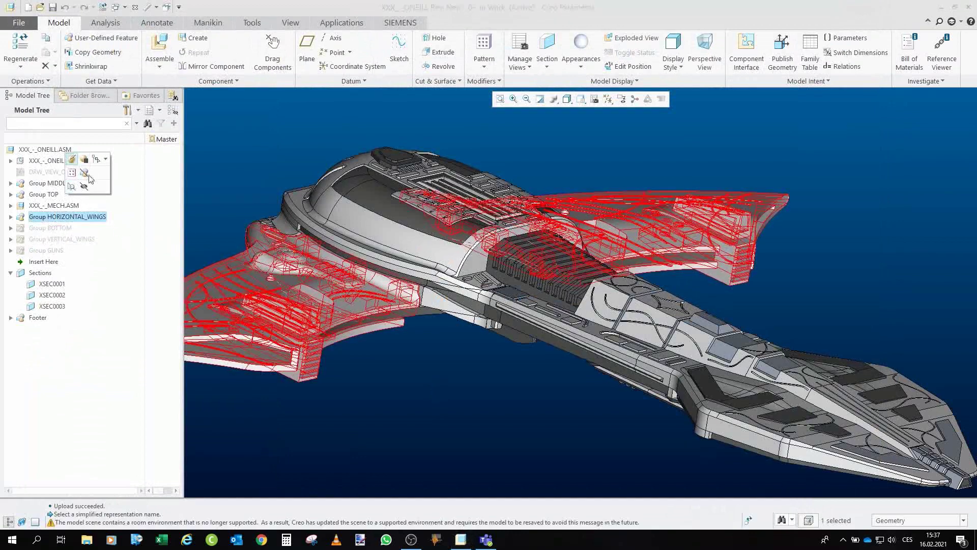
pyautogui.click(12, 217)
pyautogui.click(282, 124)
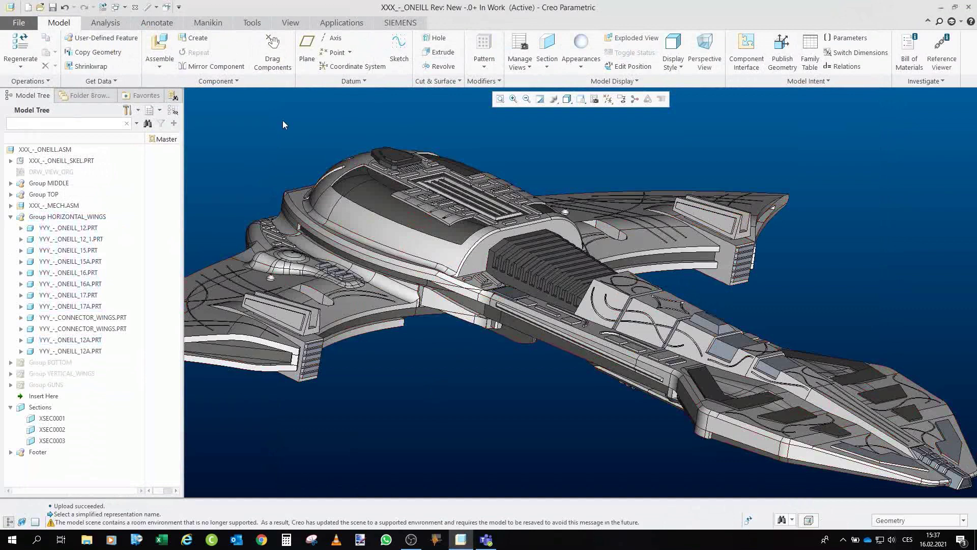
pyautogui.click(69, 227)
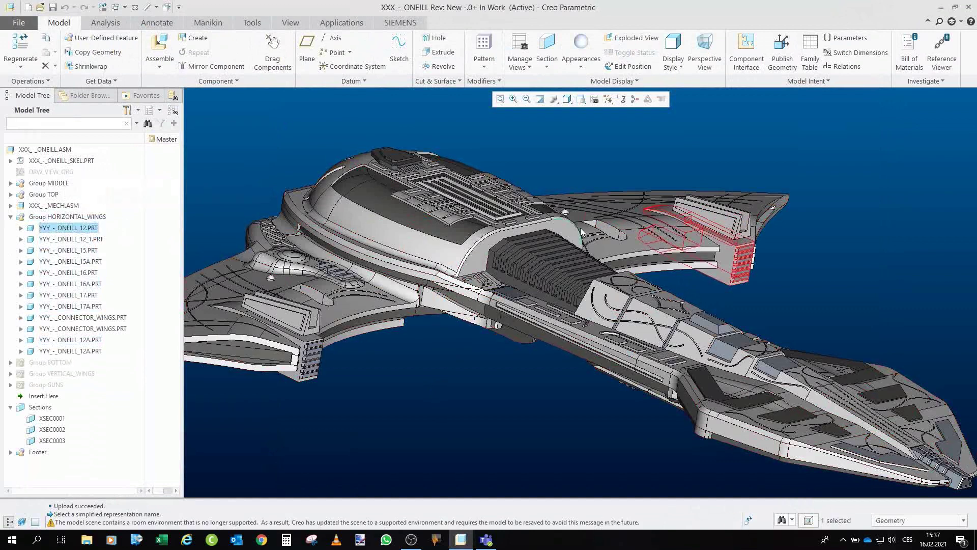
pyautogui.moveTo(565, 237); pyautogui.dragTo(351, 258, button='middle')
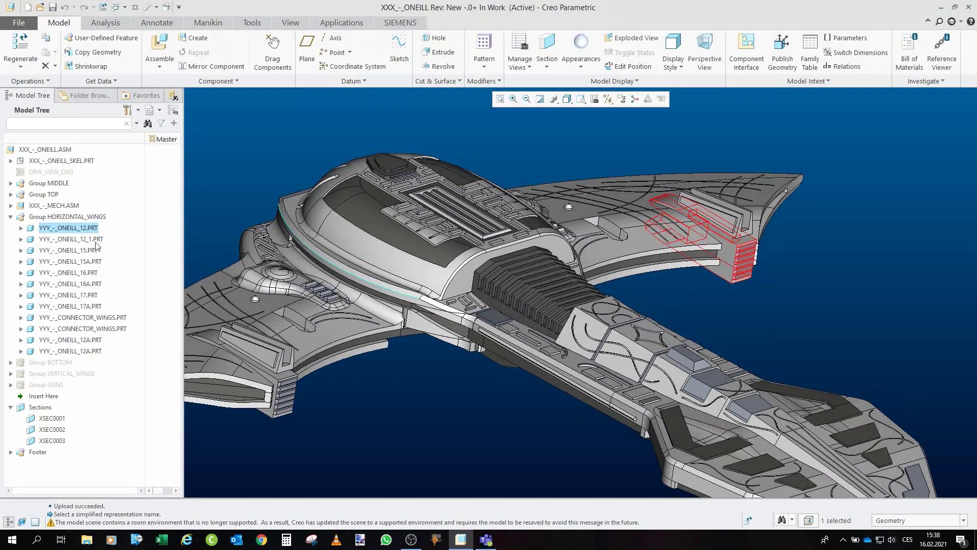
pyautogui.click(76, 239)
pyautogui.scroll(-3, 422, 385)
pyautogui.moveTo(422, 386); pyautogui.dragTo(355, 418, button='middle')
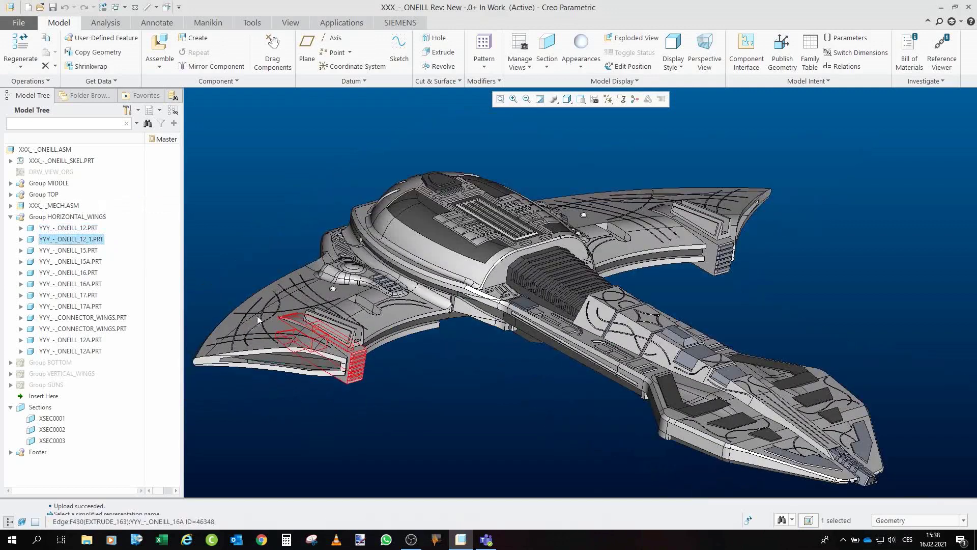
pyautogui.click(459, 387)
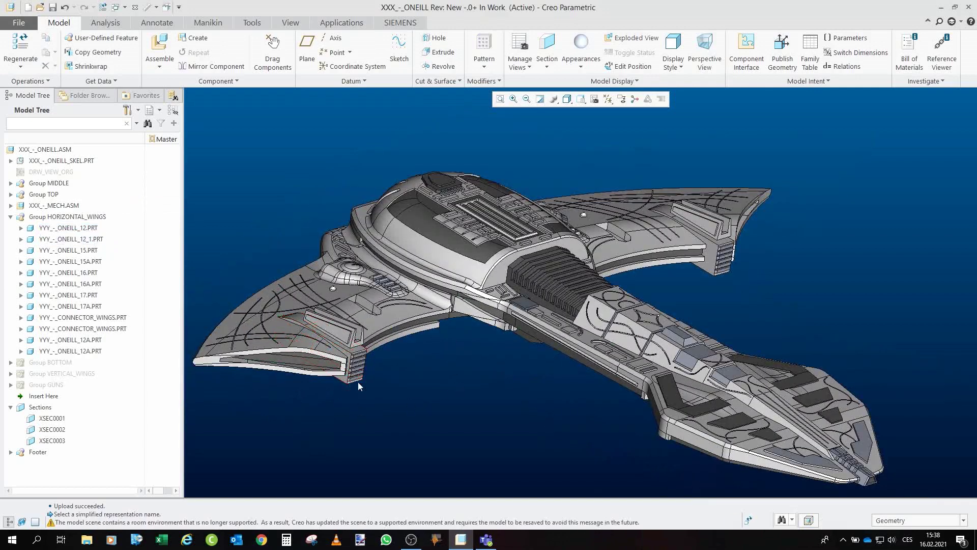
# - Hide ONEILL_12 and ONEILL_12_1 to expose the lower wing layers
pyautogui.click(77, 229)
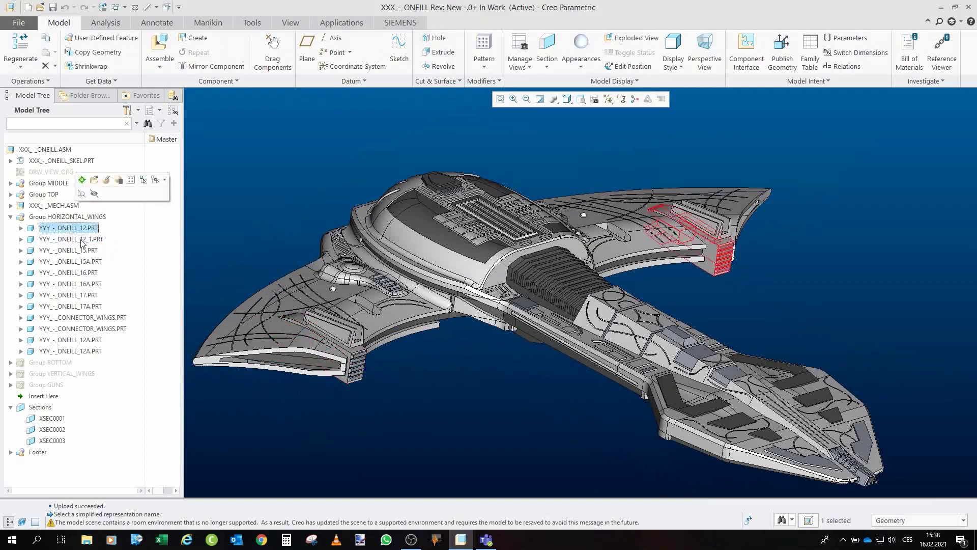
pyautogui.keyDown('ctrl'); pyautogui.click(81, 239); pyautogui.keyUp('ctrl')
pyautogui.click(99, 207)
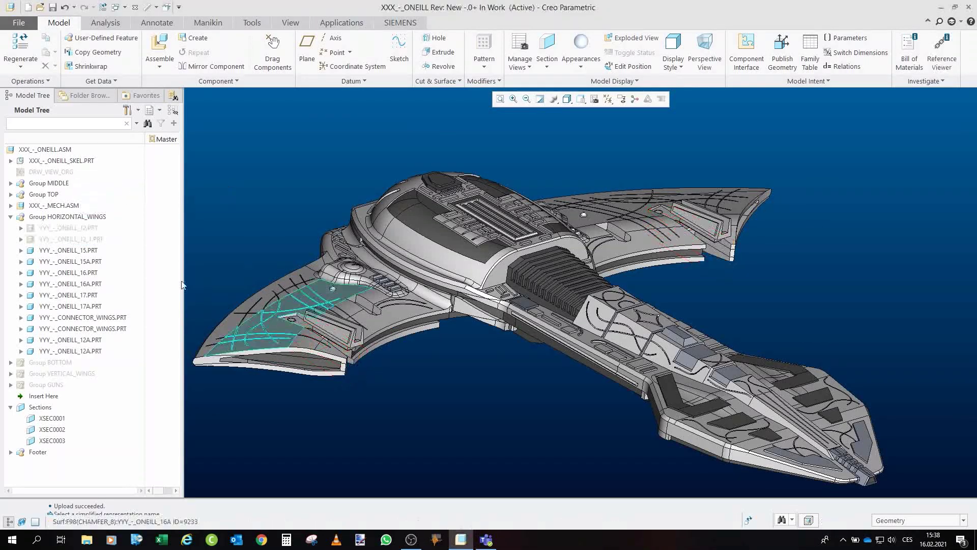
pyautogui.click(76, 251)
pyautogui.scroll(-3, 654, 216)
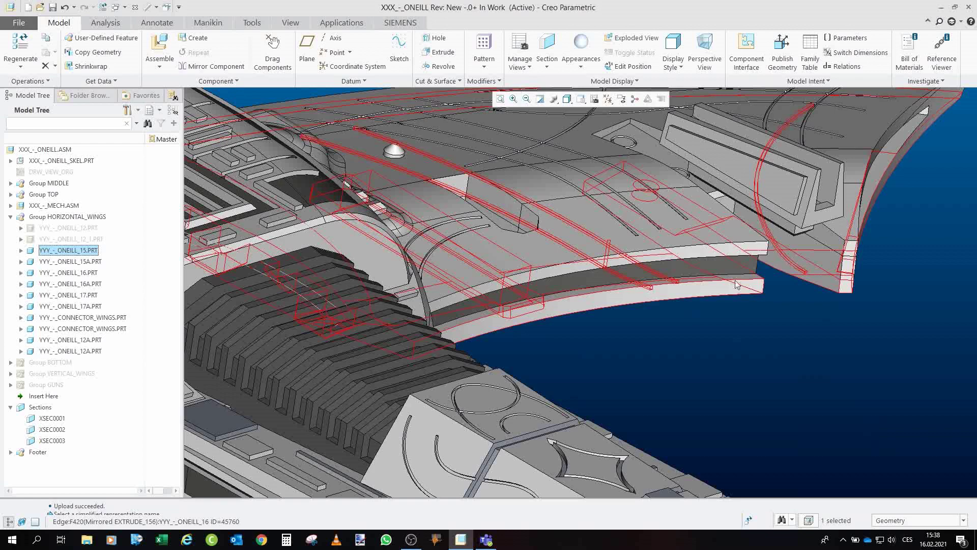
pyautogui.scroll(-2, 654, 217)
pyautogui.scroll(-2, 654, 216)
pyautogui.moveTo(654, 217); pyautogui.dragTo(708, 255, button='middle')
pyautogui.scroll(2, 707, 255)
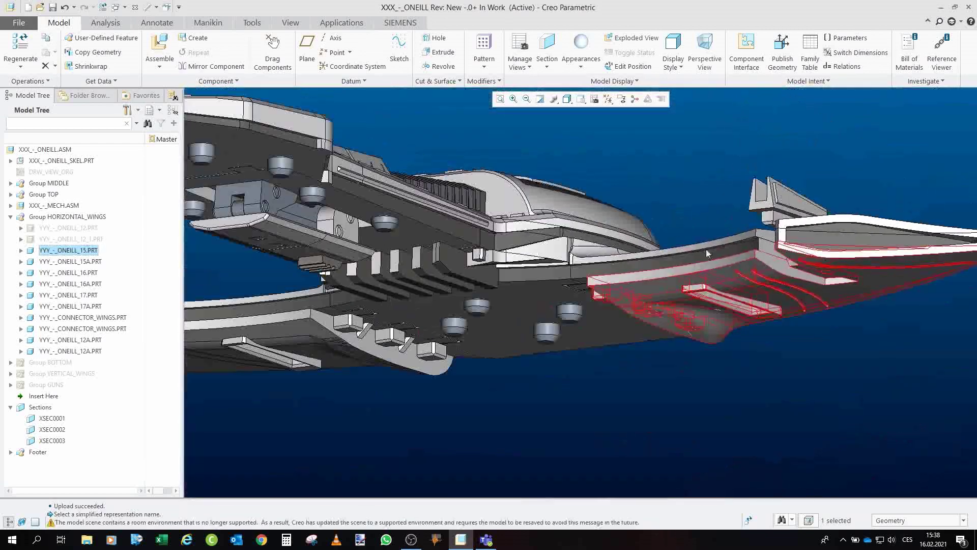
pyautogui.scroll(-1, 728, 246)
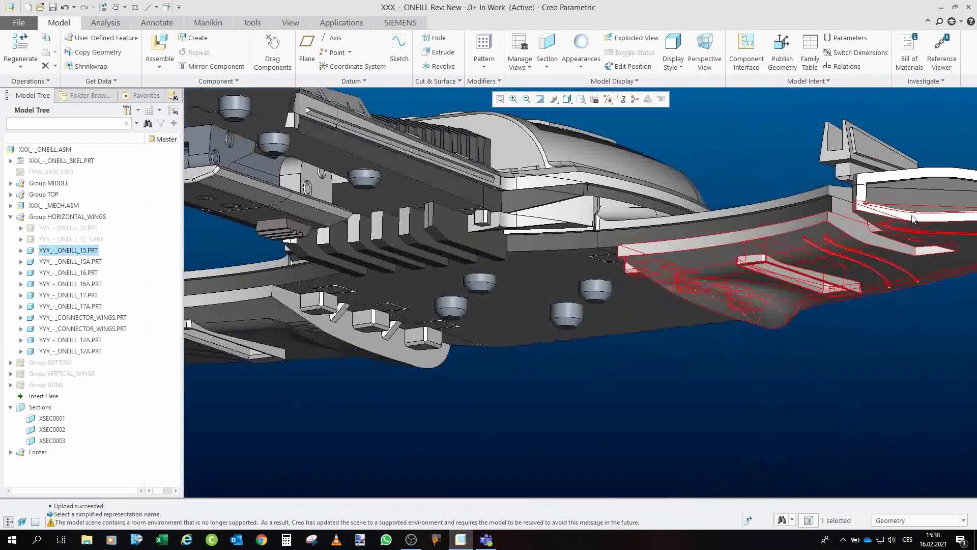
pyautogui.scroll(-3, 879, 233)
# - Highlight wing parts ONEILL_16 and ONEILL_17A while rotating the view
pyautogui.click(69, 272)
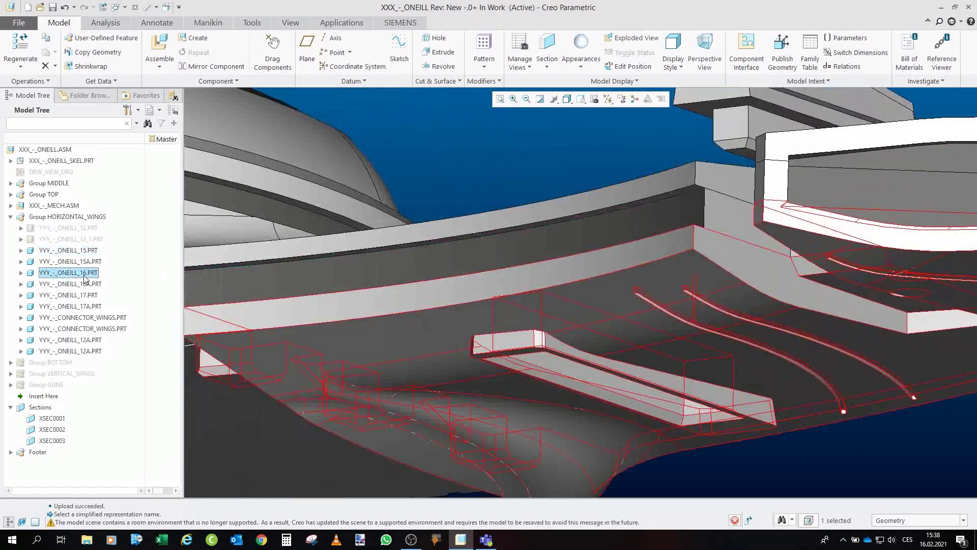
pyautogui.scroll(2, 482, 309)
pyautogui.moveTo(539, 196); pyautogui.dragTo(503, 370, button='middle')
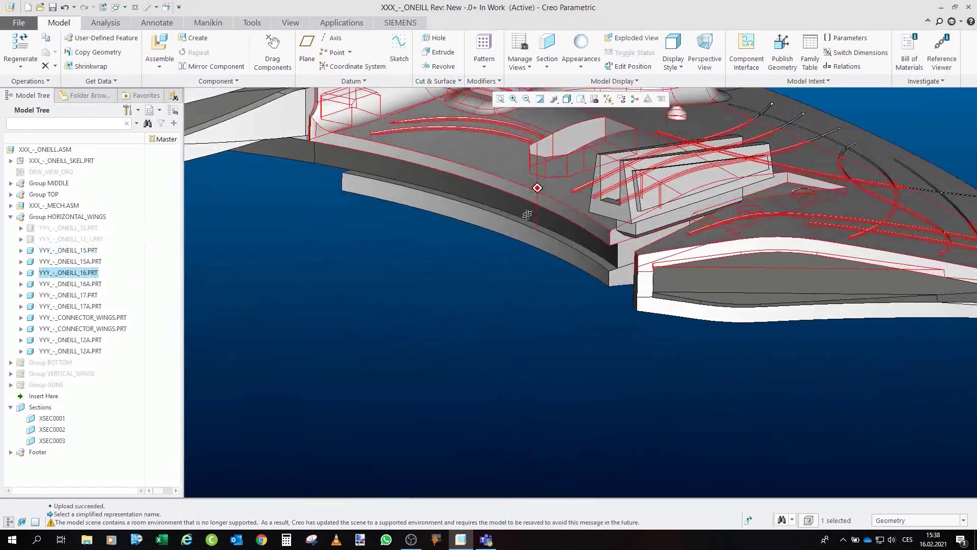
pyautogui.scroll(1, 502, 365)
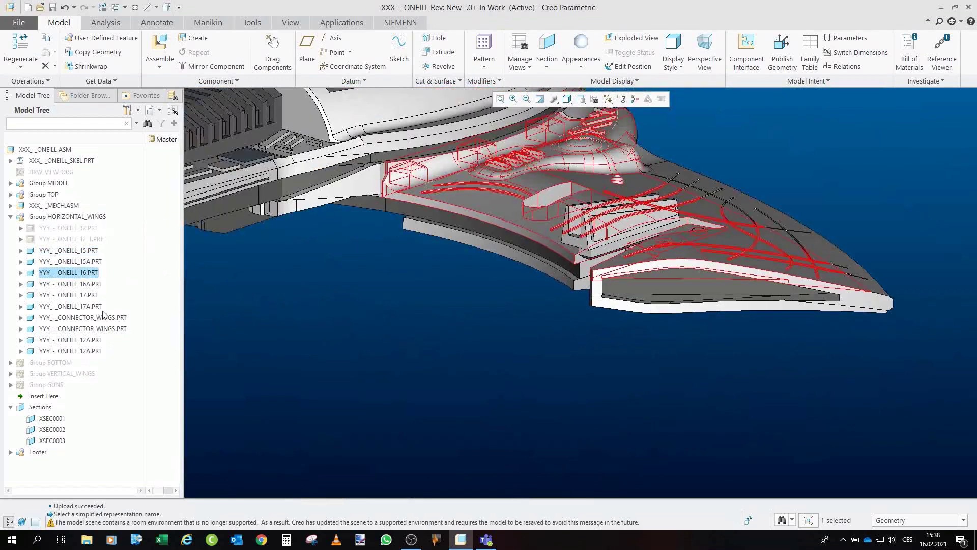
pyautogui.click(70, 294)
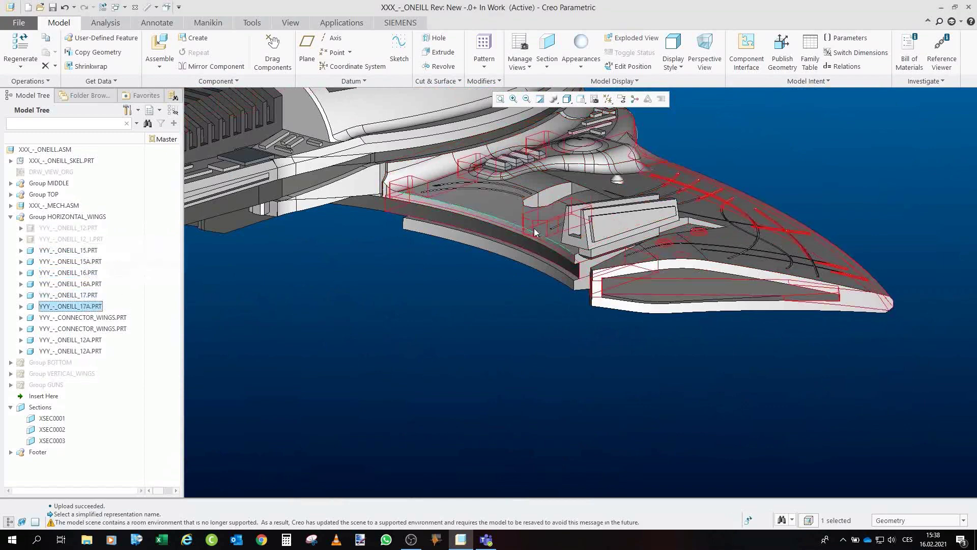
pyautogui.scroll(-3, 608, 257)
pyautogui.scroll(1, 609, 257)
pyautogui.scroll(1, 610, 276)
pyautogui.scroll(1, 612, 301)
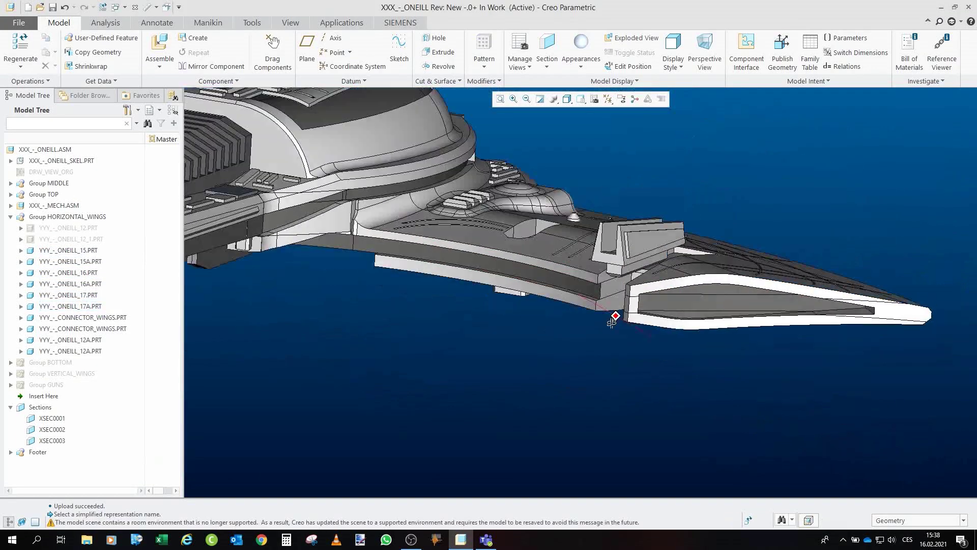
# - Hide wing parts ONEILL_16 and ONEILL_12A, then orbit to view the plate's bosses
pyautogui.click(543, 237)
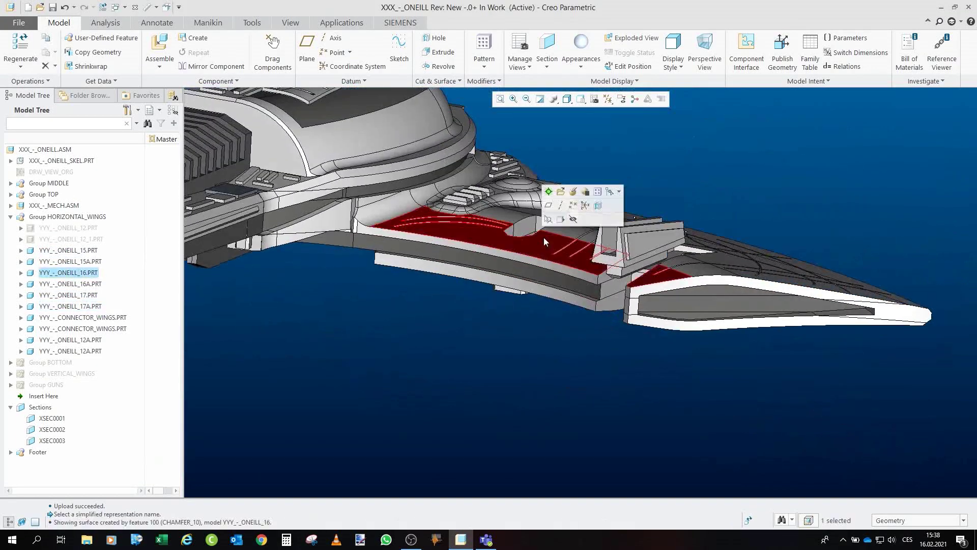
pyautogui.click(569, 210)
pyautogui.click(616, 285)
pyautogui.click(650, 227)
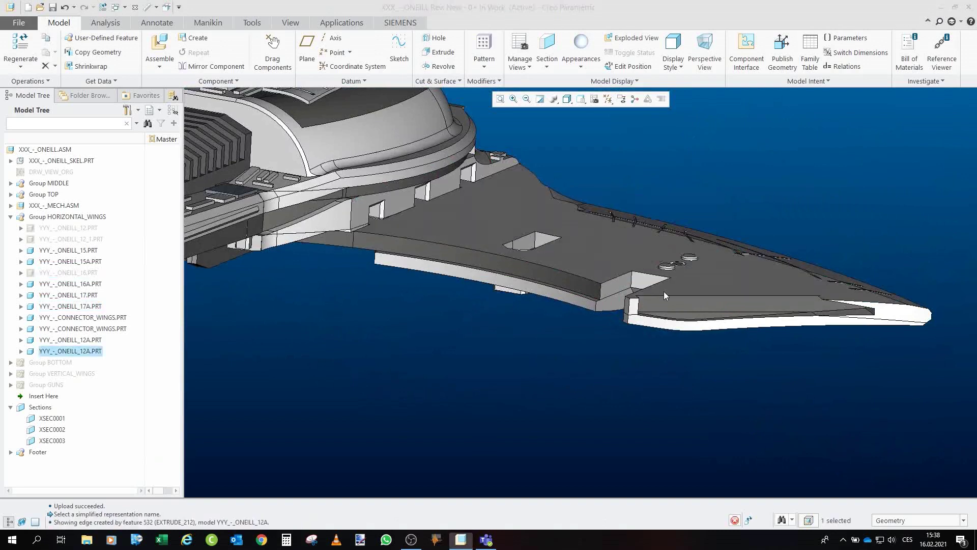
pyautogui.scroll(-2, 710, 283)
pyautogui.scroll(-2, 736, 215)
pyautogui.scroll(-1, 704, 186)
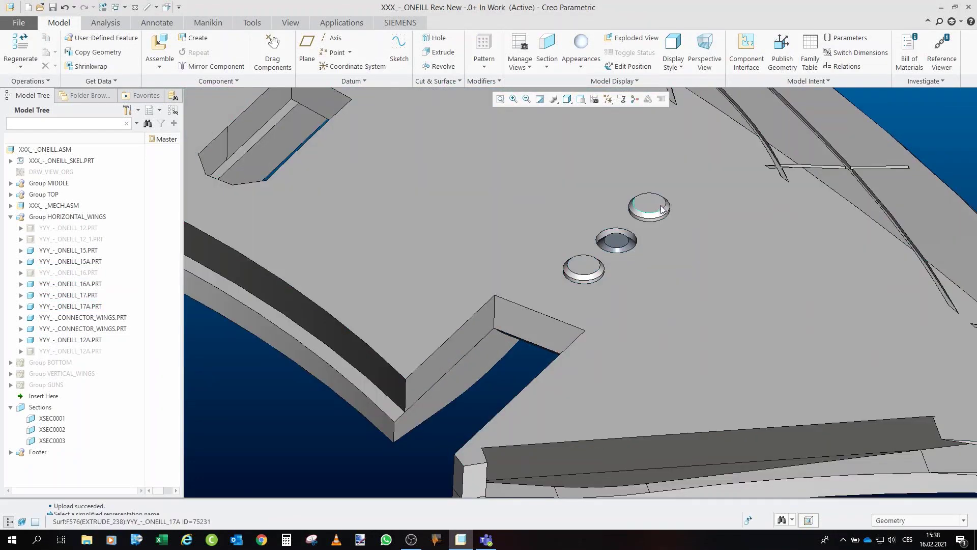
pyautogui.scroll(2, 588, 267)
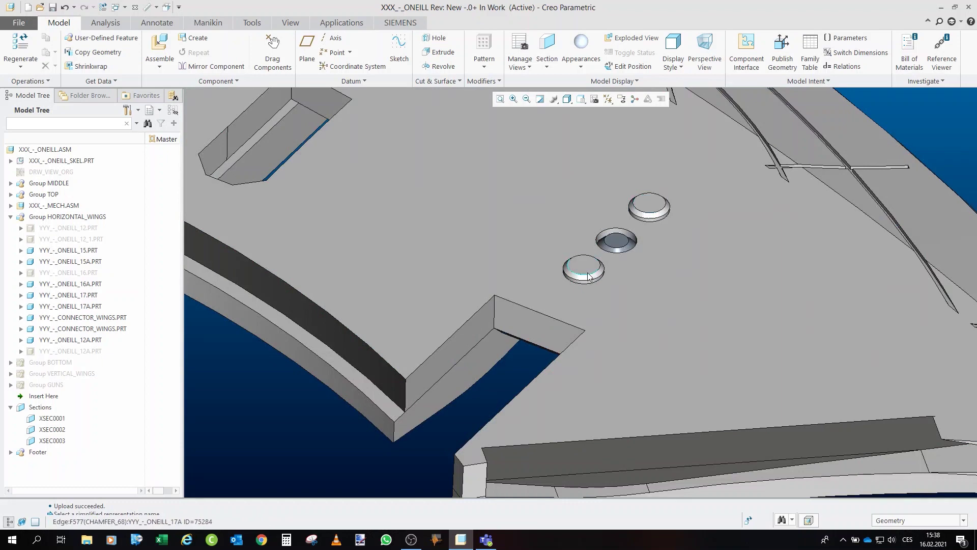
pyautogui.scroll(2, 589, 273)
pyautogui.scroll(1, 588, 276)
pyautogui.scroll(1, 567, 250)
pyautogui.scroll(-1, 567, 250)
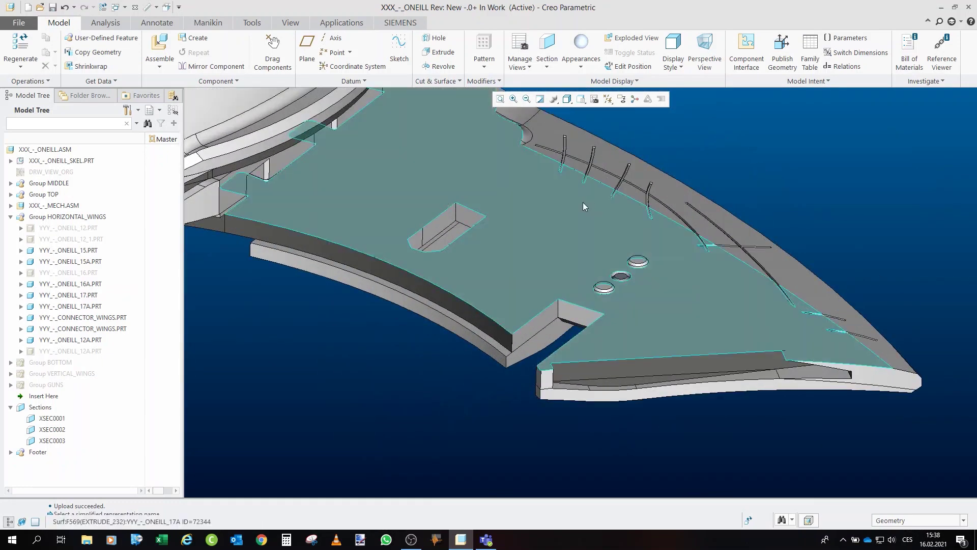
pyautogui.scroll(-1, 575, 217)
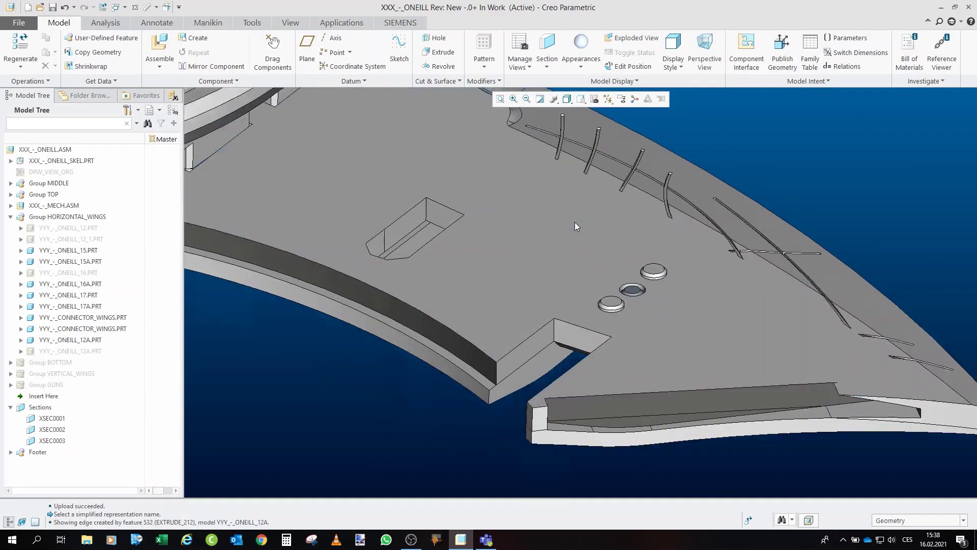
pyautogui.scroll(-1, 604, 253)
pyautogui.scroll(-1, 641, 306)
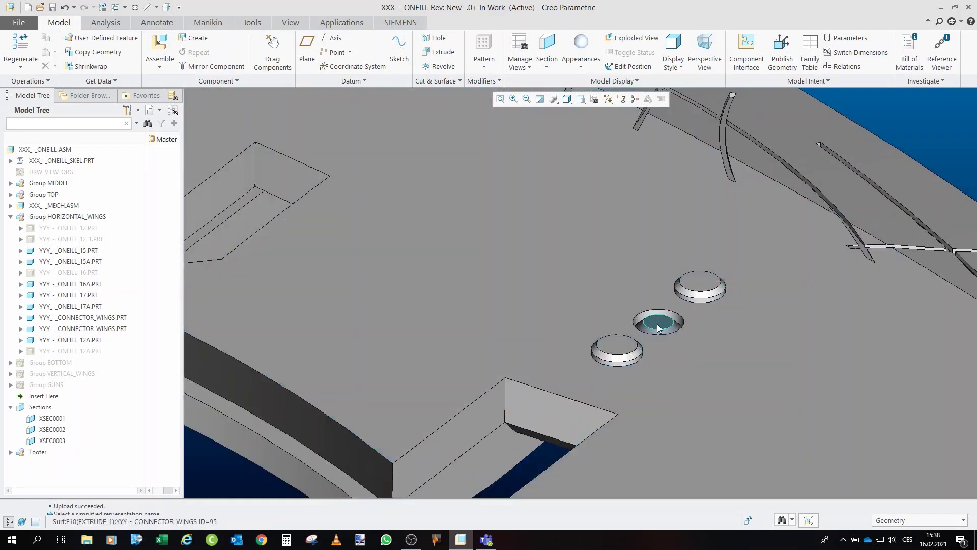
pyautogui.scroll(-1, 660, 336)
pyautogui.scroll(-2, 659, 336)
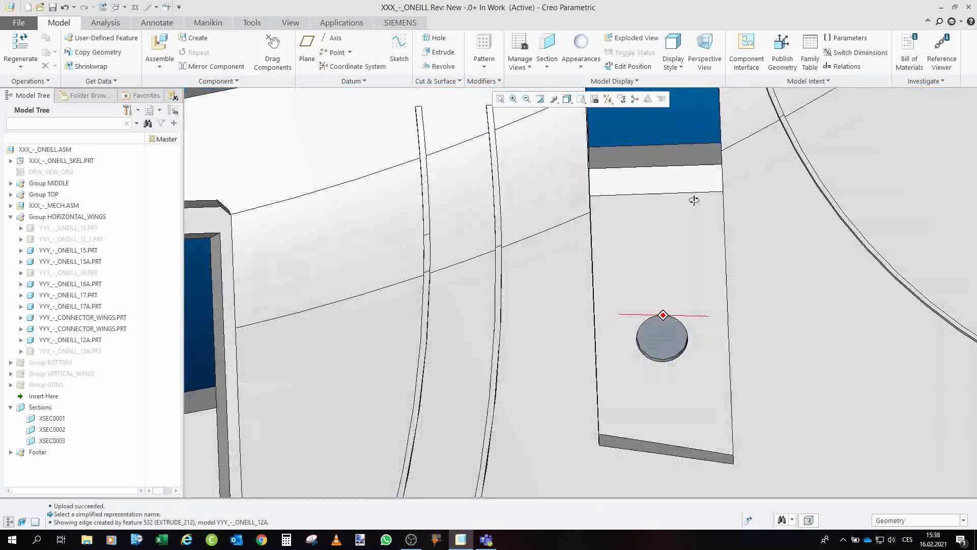
pyautogui.scroll(3, 688, 202)
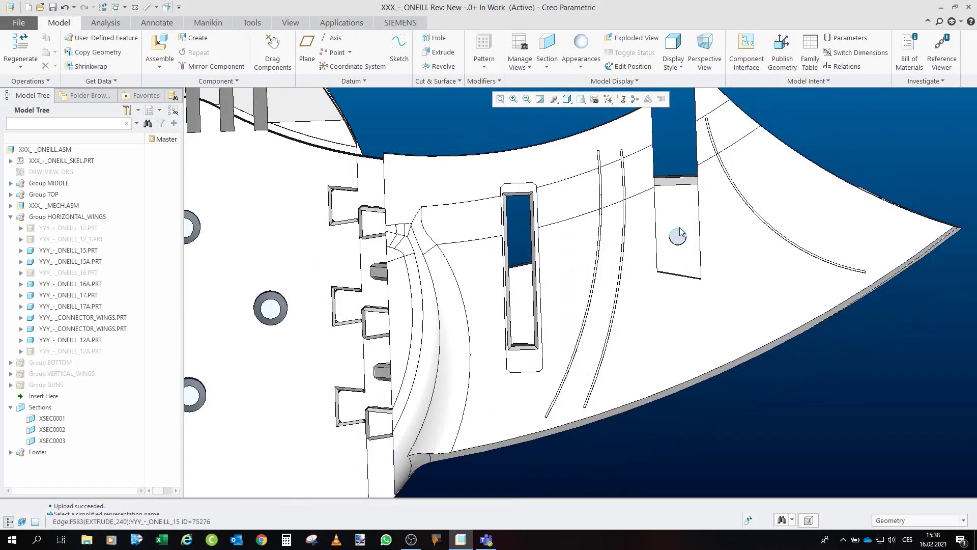
pyautogui.scroll(-3, 700, 307)
pyautogui.scroll(3, 699, 307)
pyautogui.moveTo(700, 307); pyautogui.dragTo(628, 364, button='middle')
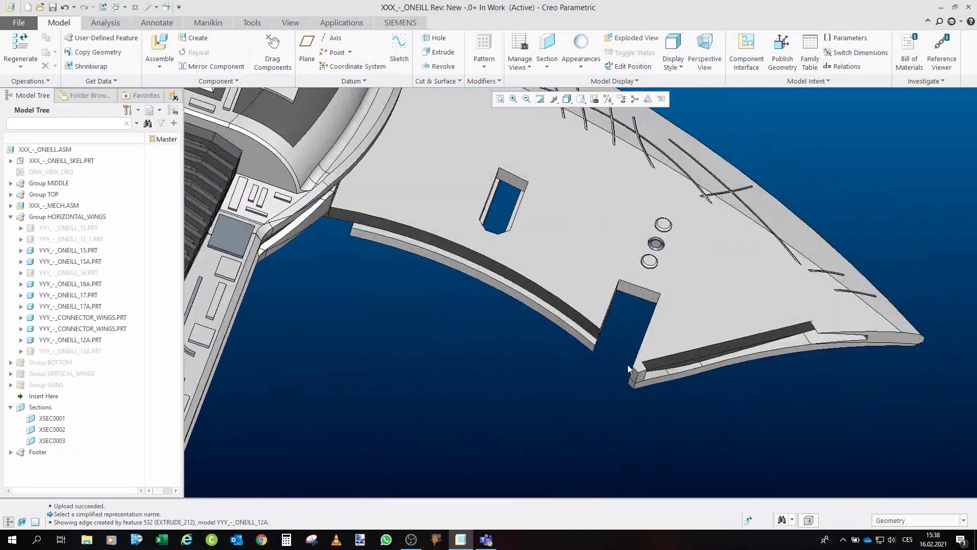
pyautogui.scroll(1, 627, 364)
pyautogui.moveTo(731, 438); pyautogui.dragTo(326, 402, button='middle')
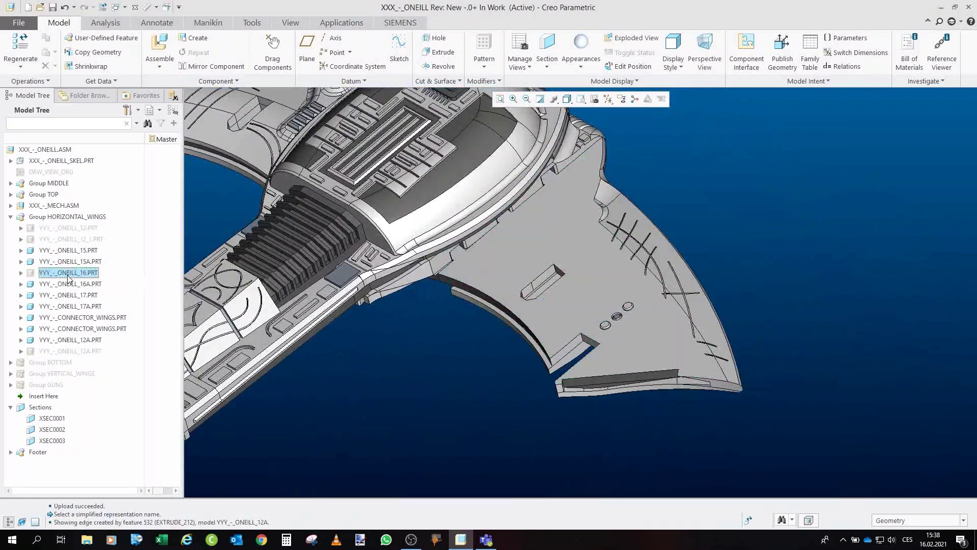
# - Show wing parts ONEILL_16, ONEILL_12 and ONEILL_12_1 again
pyautogui.click(69, 273)
pyautogui.click(154, 226)
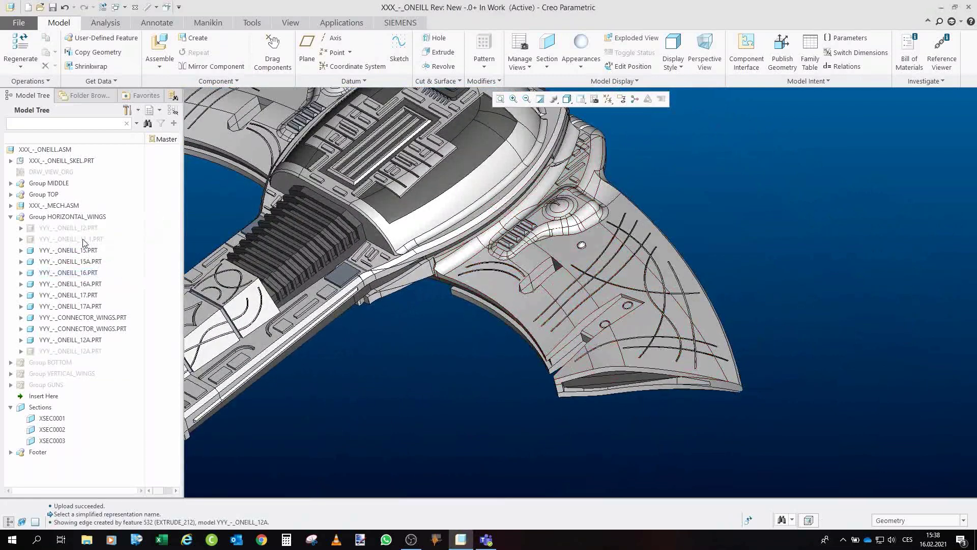
pyautogui.click(68, 227)
pyautogui.keyDown('ctrl'); pyautogui.click(71, 239); pyautogui.keyUp('ctrl')
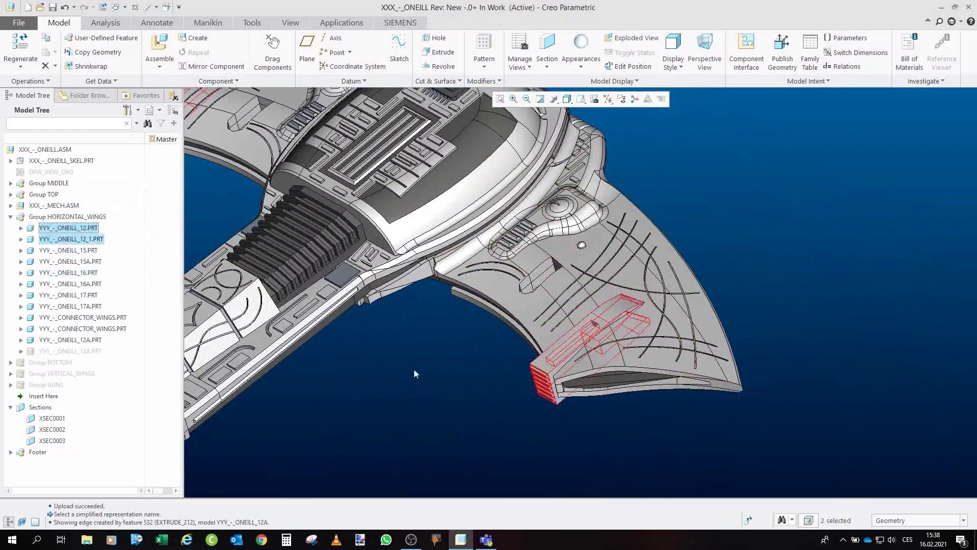
pyautogui.scroll(5, 579, 337)
pyautogui.scroll(-5, 586, 309)
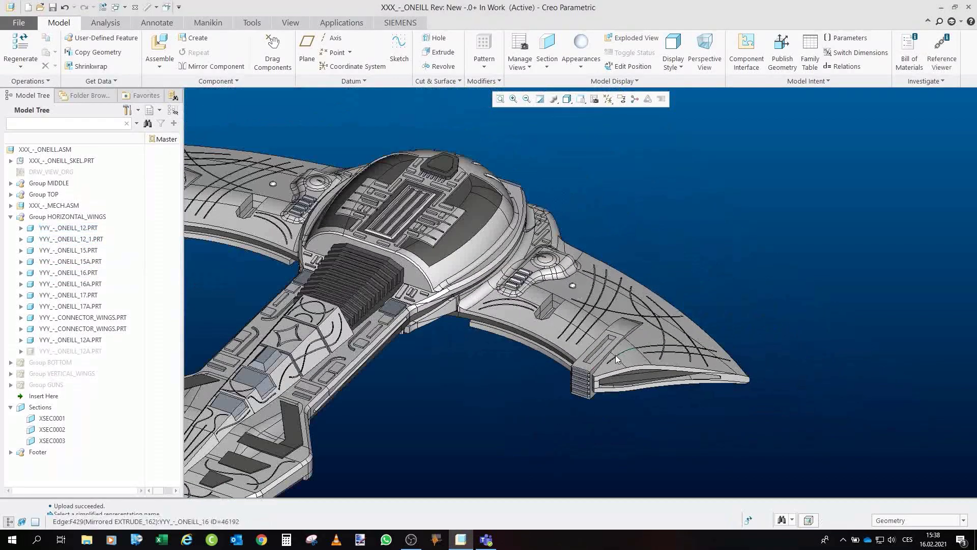
pyautogui.scroll(-3, 585, 308)
pyautogui.scroll(7, 533, 430)
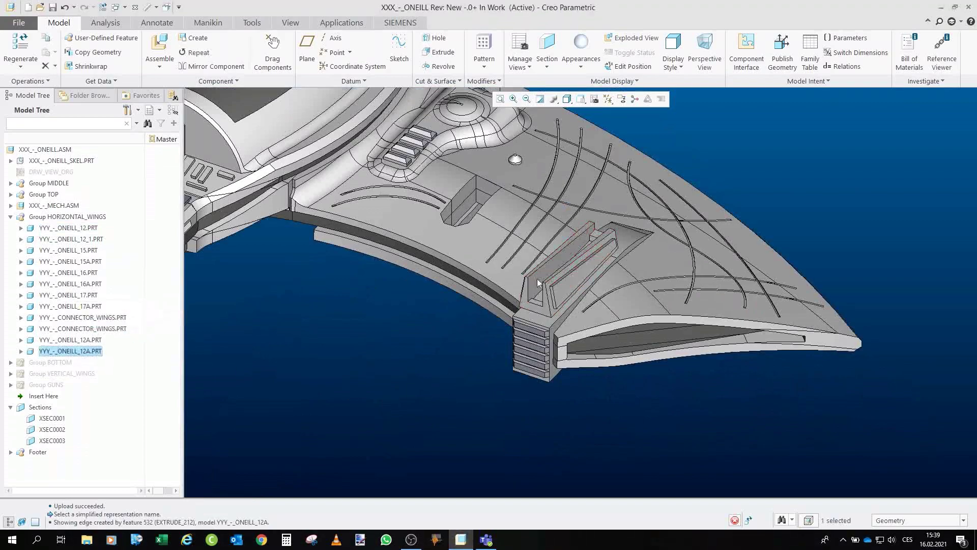
pyautogui.scroll(4, 543, 279)
pyautogui.scroll(-3, 544, 280)
pyautogui.scroll(-4, 677, 338)
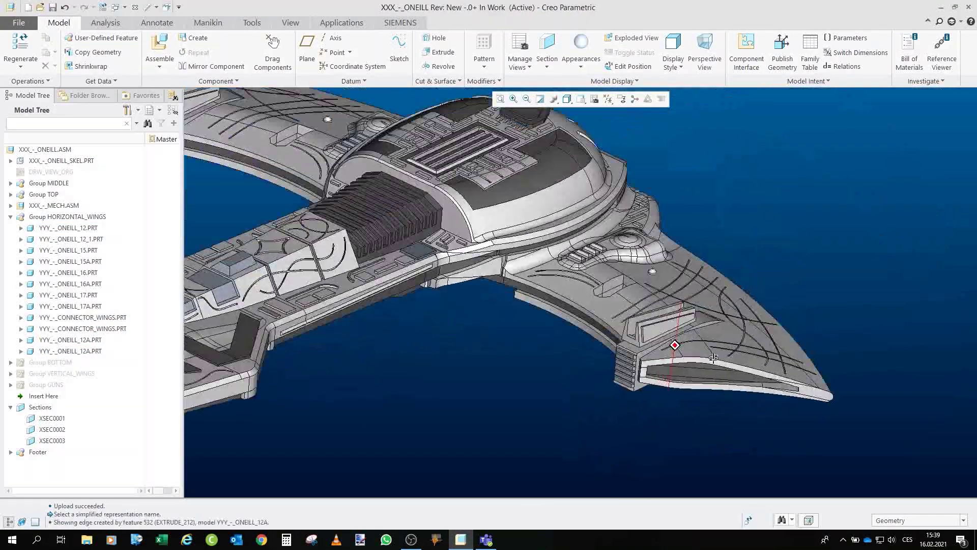
pyautogui.scroll(3, 708, 366)
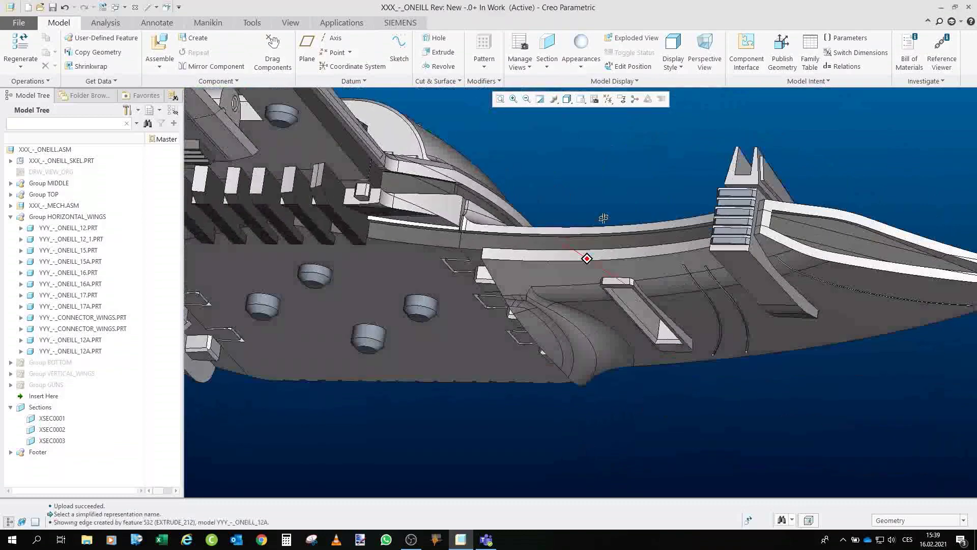
pyautogui.scroll(3, 627, 195)
pyautogui.scroll(-4, 626, 194)
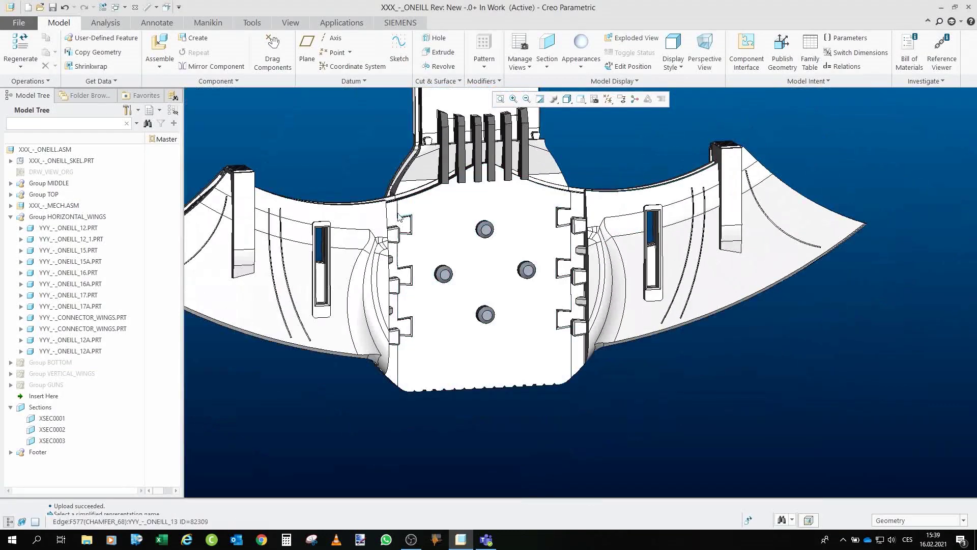
# - Orbit the full spaceship to review it from oblique, underside and side views
pyautogui.moveTo(480, 217)
pyautogui.mouseDown(button='middle')
pyautogui.moveTo(392, 219)
pyautogui.moveTo(422, 182)
pyautogui.mouseUp(button='middle')
pyautogui.scroll(2, 412, 202)
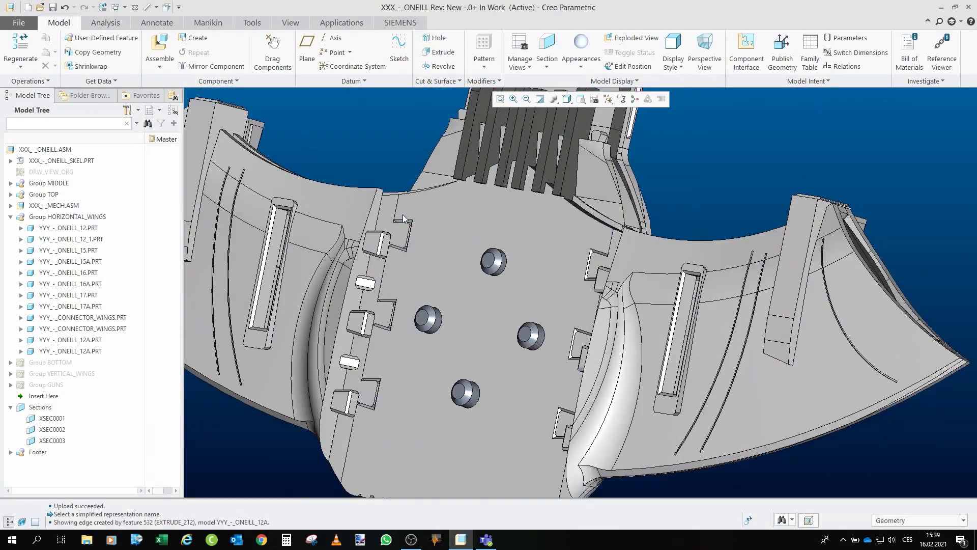
pyautogui.scroll(1, 403, 214)
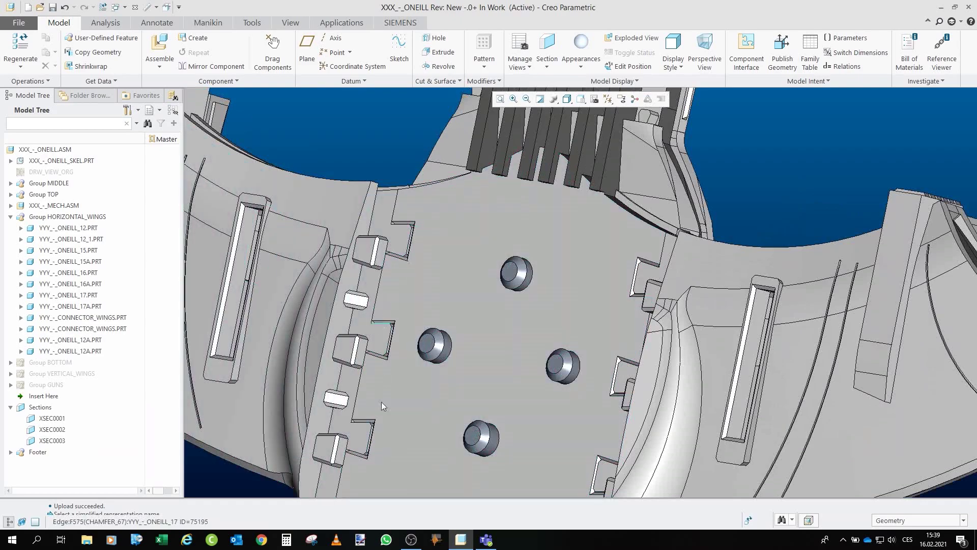
pyautogui.scroll(-3, 381, 405)
pyautogui.moveTo(381, 406); pyautogui.dragTo(566, 388, button='middle')
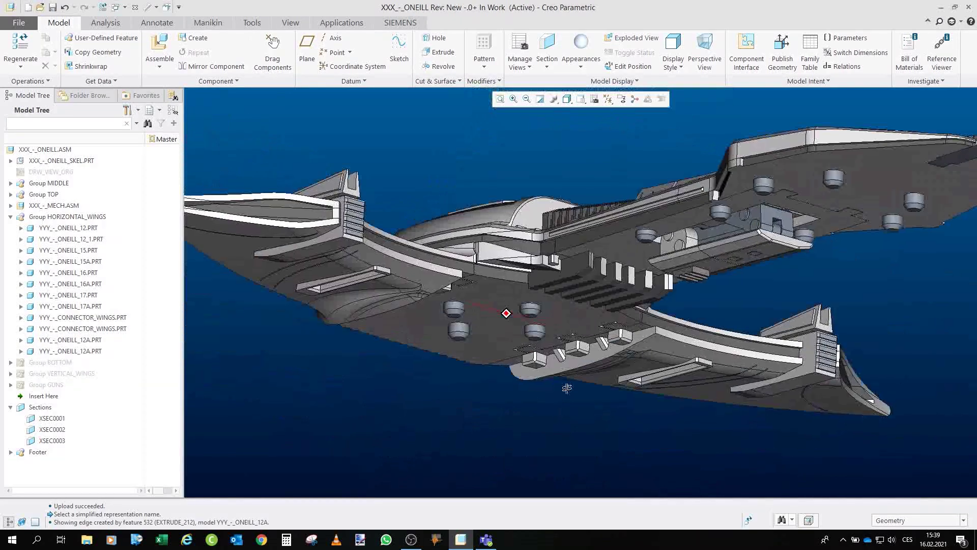
pyautogui.moveTo(566, 282)
pyautogui.mouseDown(button='middle')
pyautogui.moveTo(487, 306)
pyautogui.moveTo(497, 326)
pyautogui.mouseUp(button='middle')
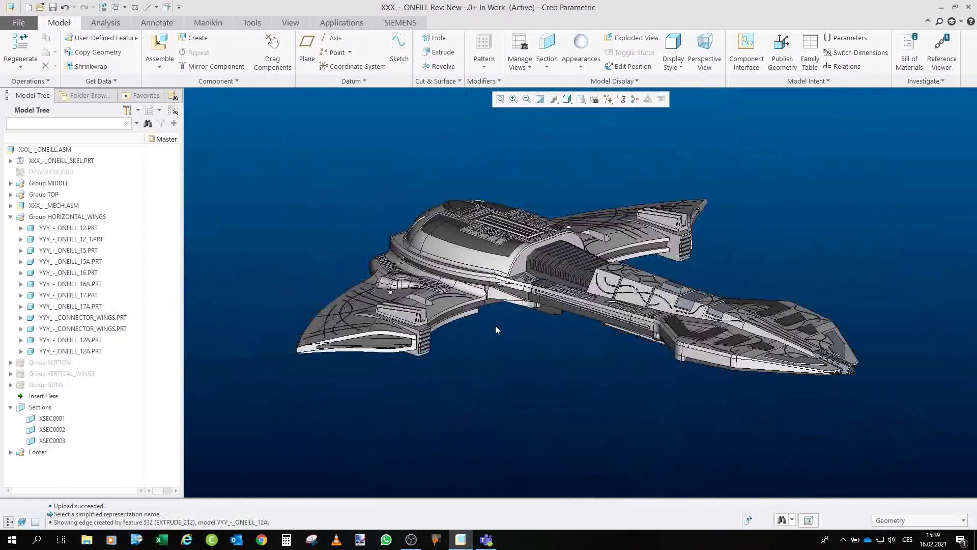